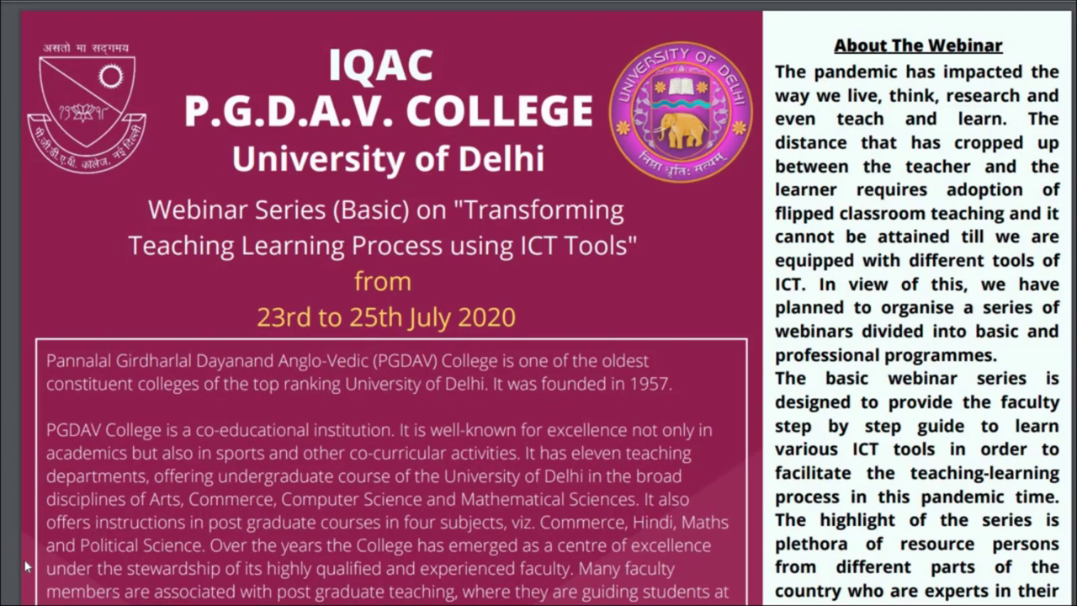
Step: Advance the webinar brochure PDF to page 2
click(1044, 308)
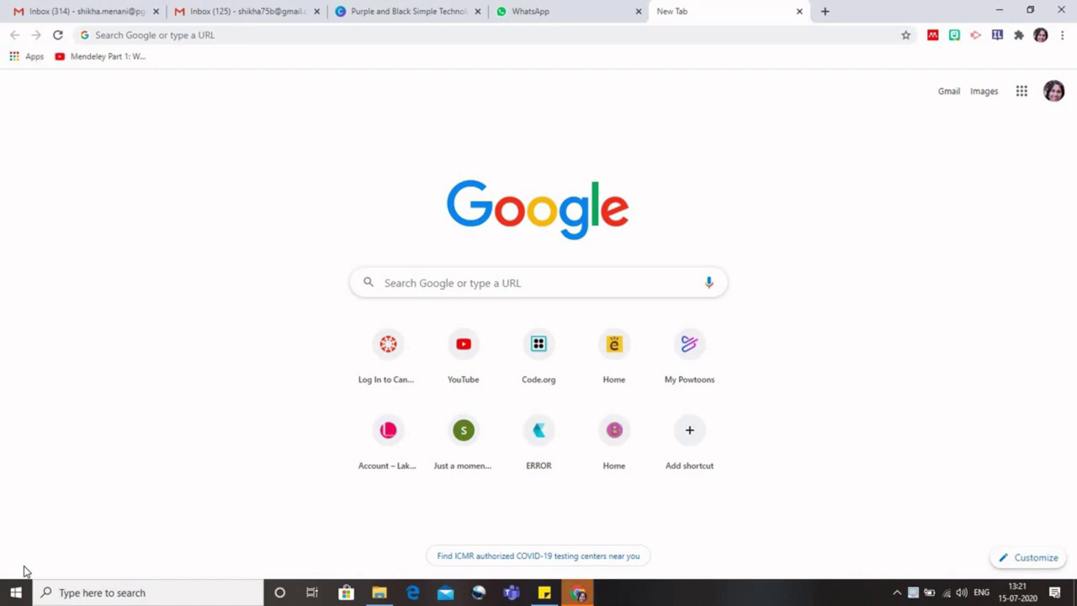
Step: Search Google for 'google classroom' and open the Google Classroom site from the results
click(248, 38)
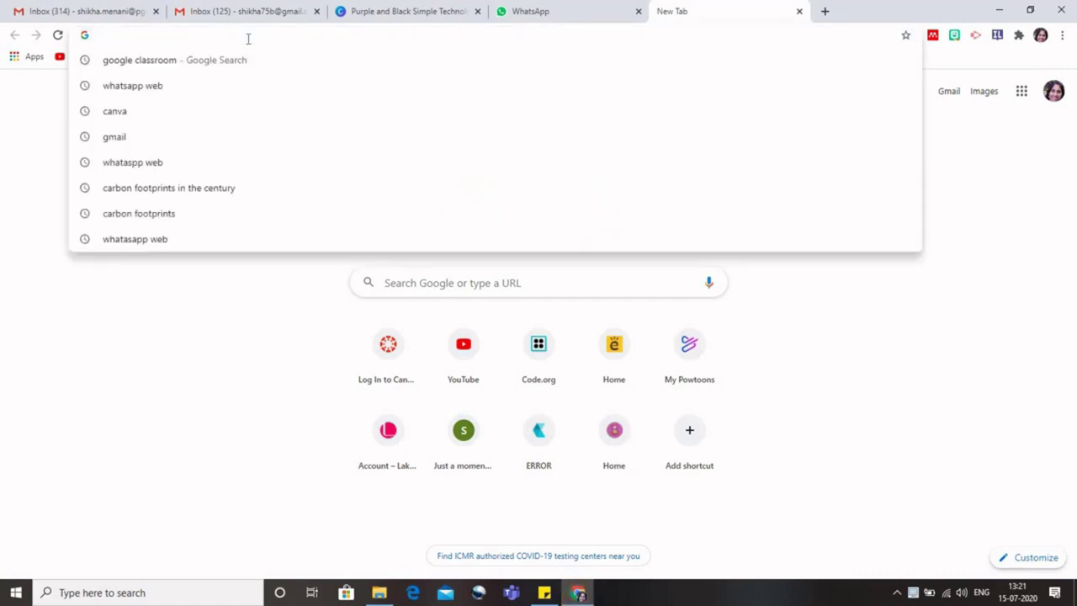
text(google classroom)
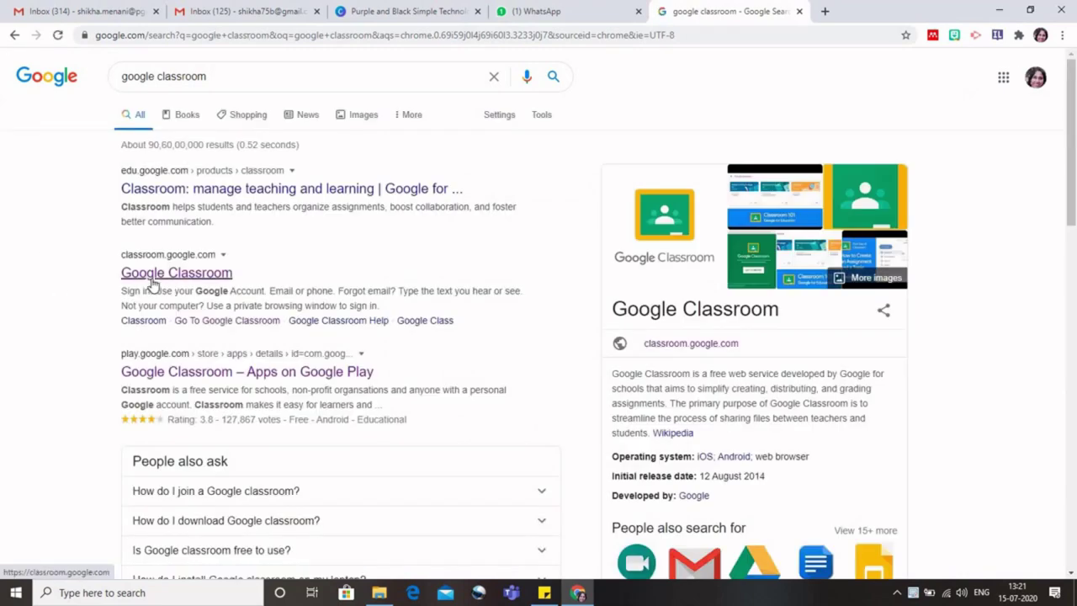
click(152, 284)
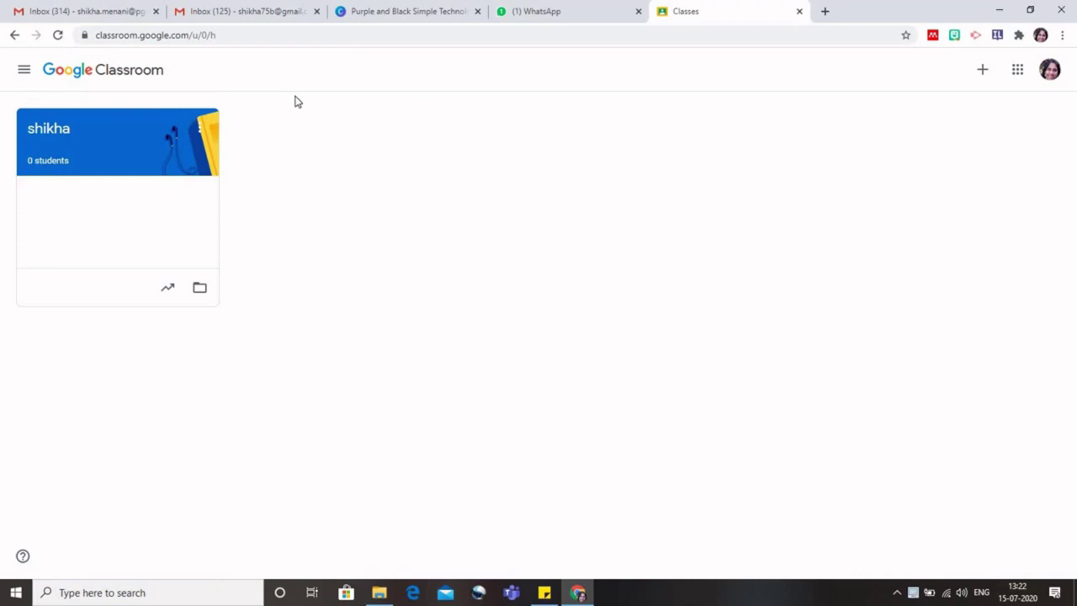
Step: Reopen Classroom from the first Gmail account's apps grid, then close both Classroom tabs
click(102, 7)
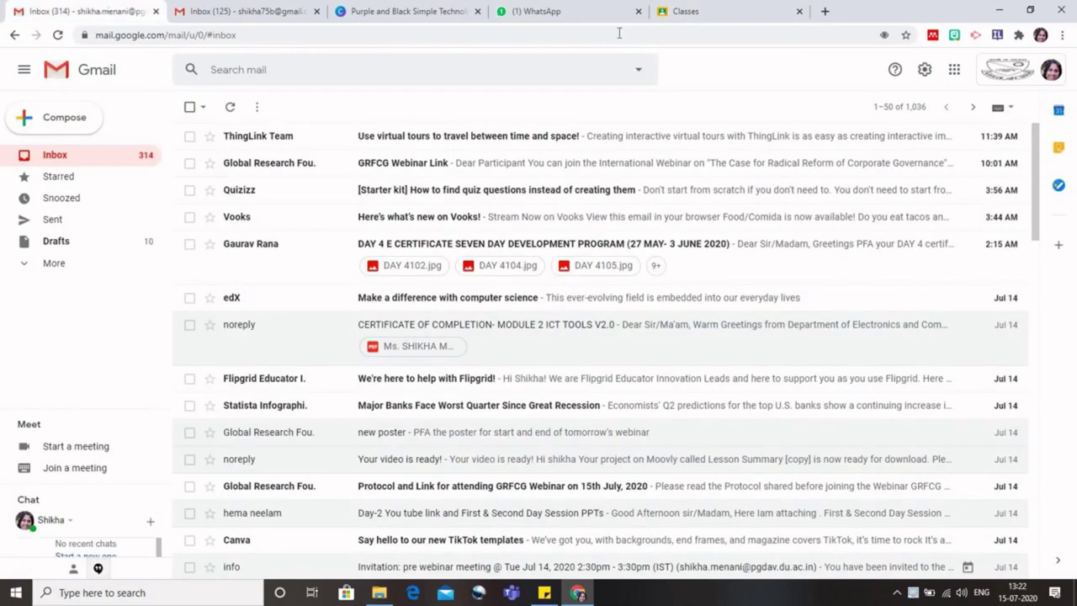
click(956, 72)
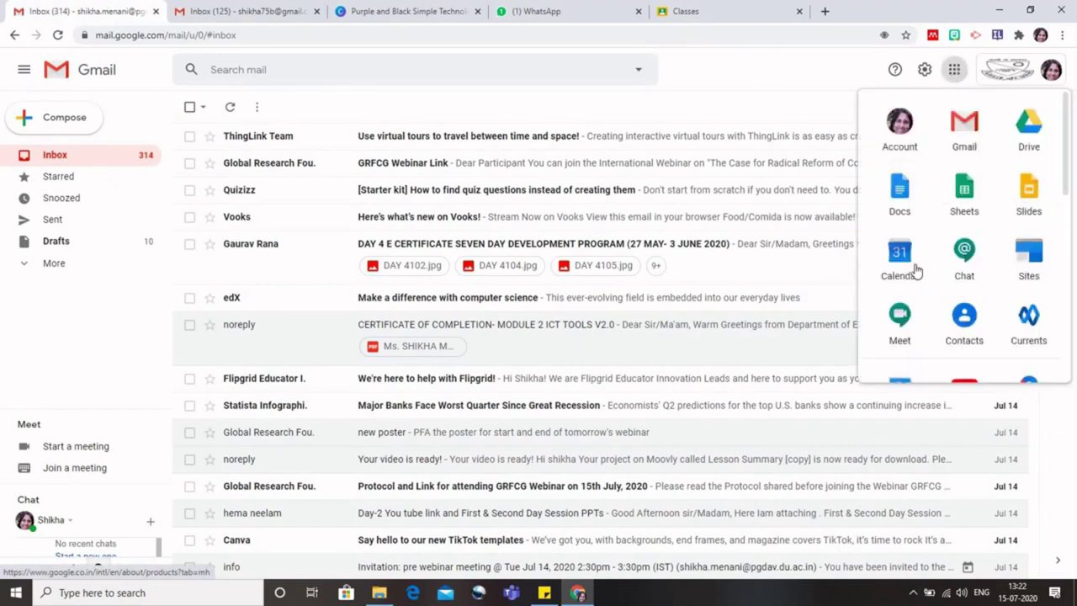
scroll(926, 269, down, 4)
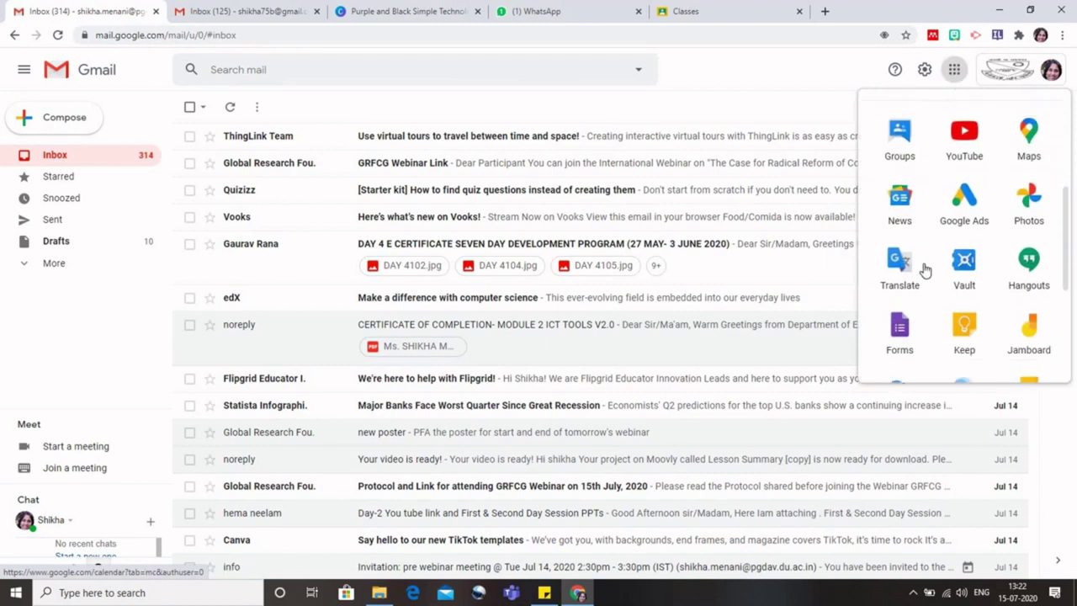
scroll(926, 269, down, 1)
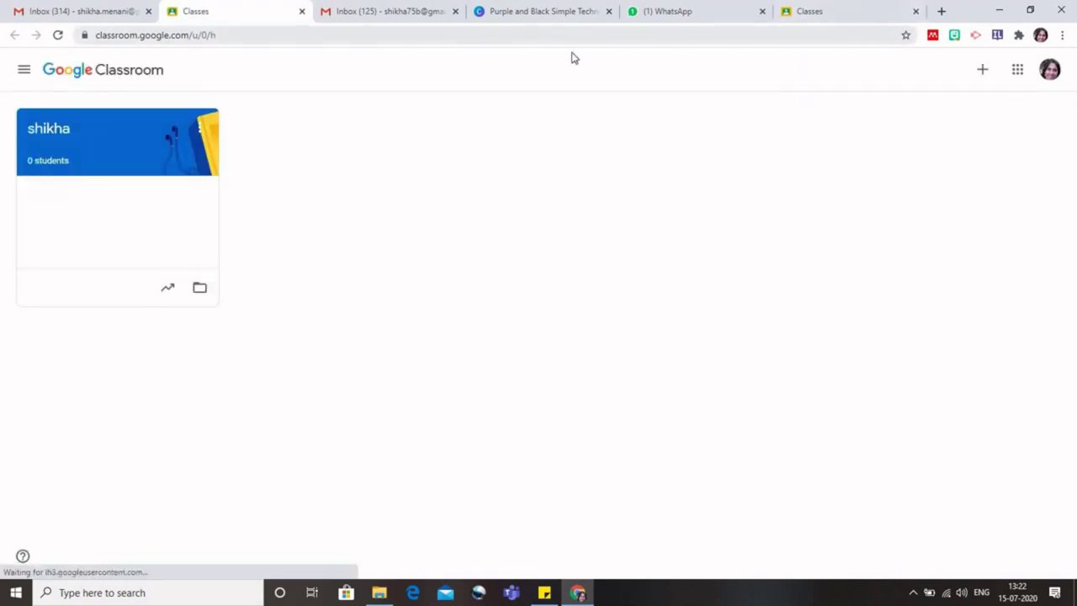
click(916, 12)
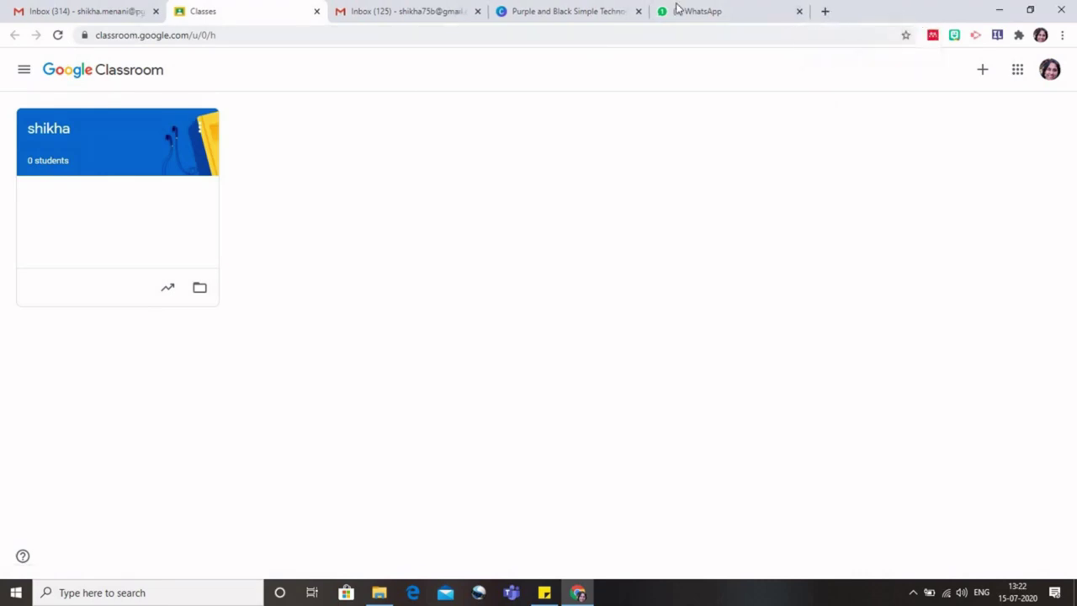
click(317, 12)
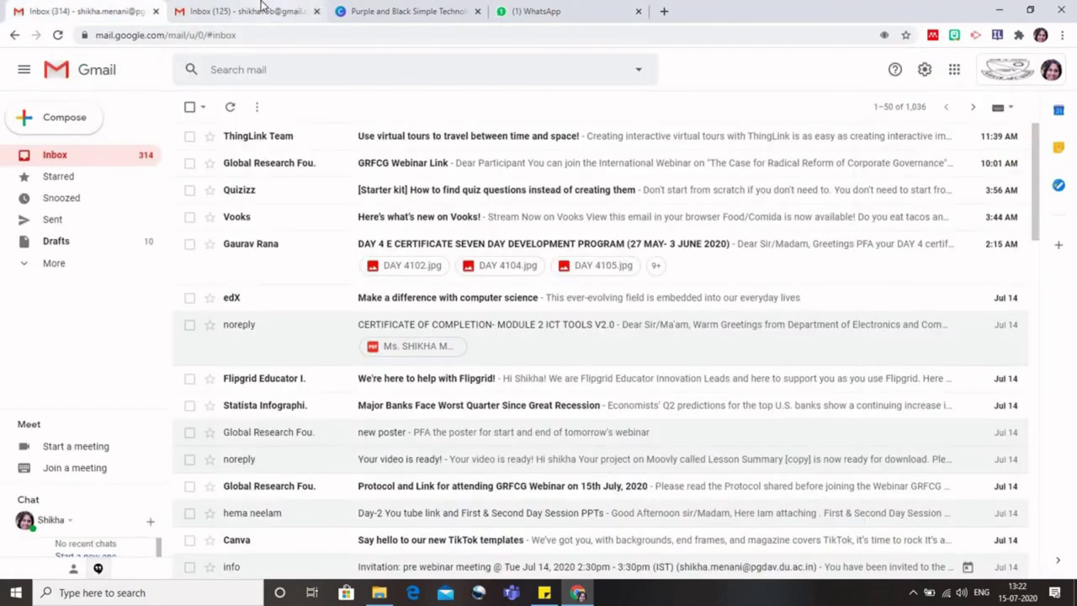
Step: Switch to the second Gmail account and launch Classroom from its Google apps grid
click(261, 6)
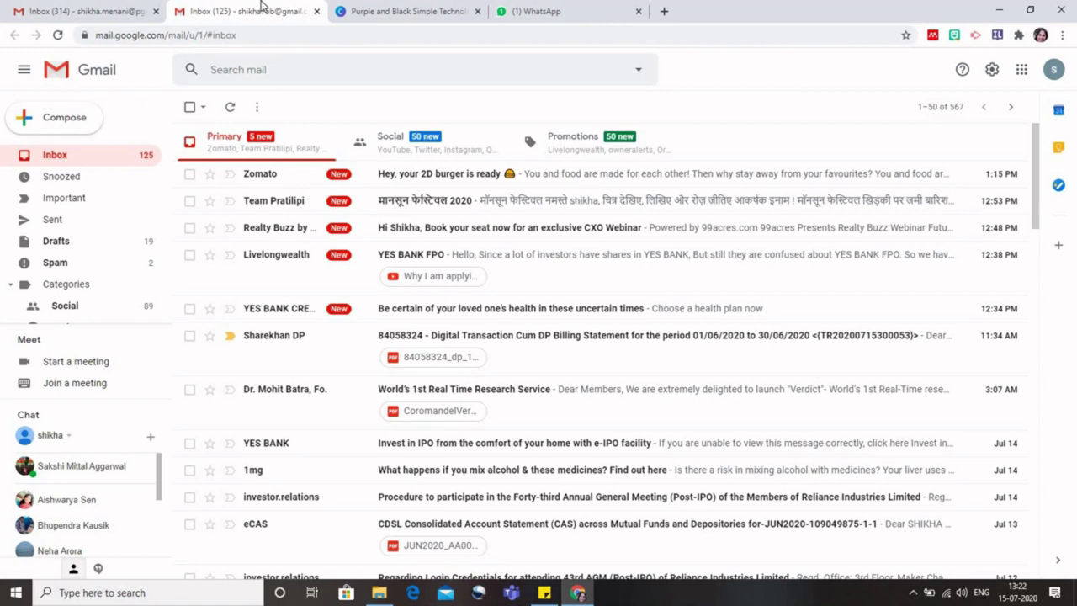
click(1022, 71)
scroll(1034, 278, down, 1)
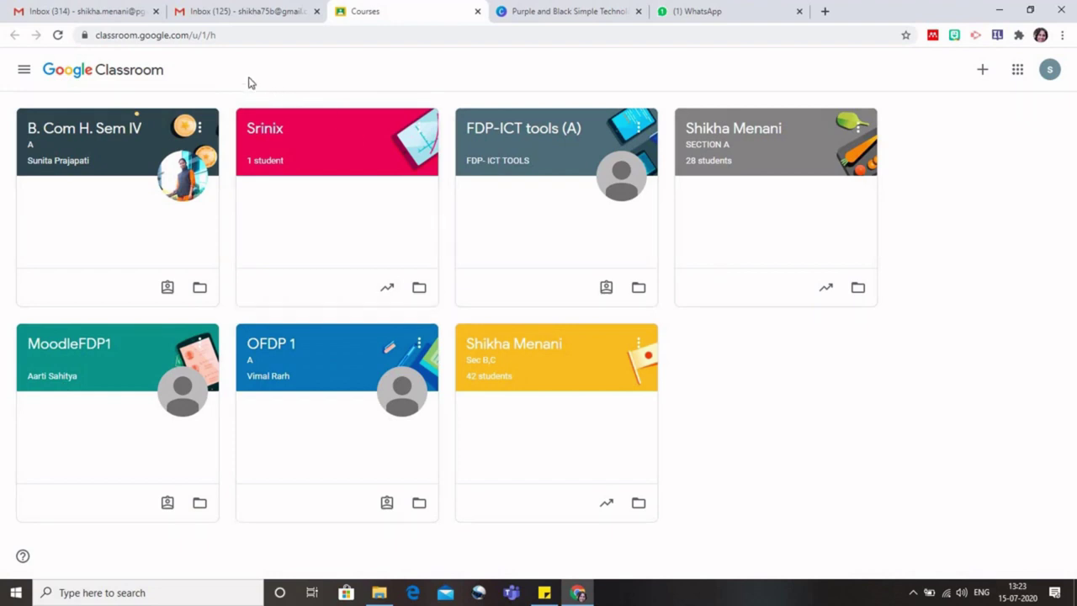
click(24, 73)
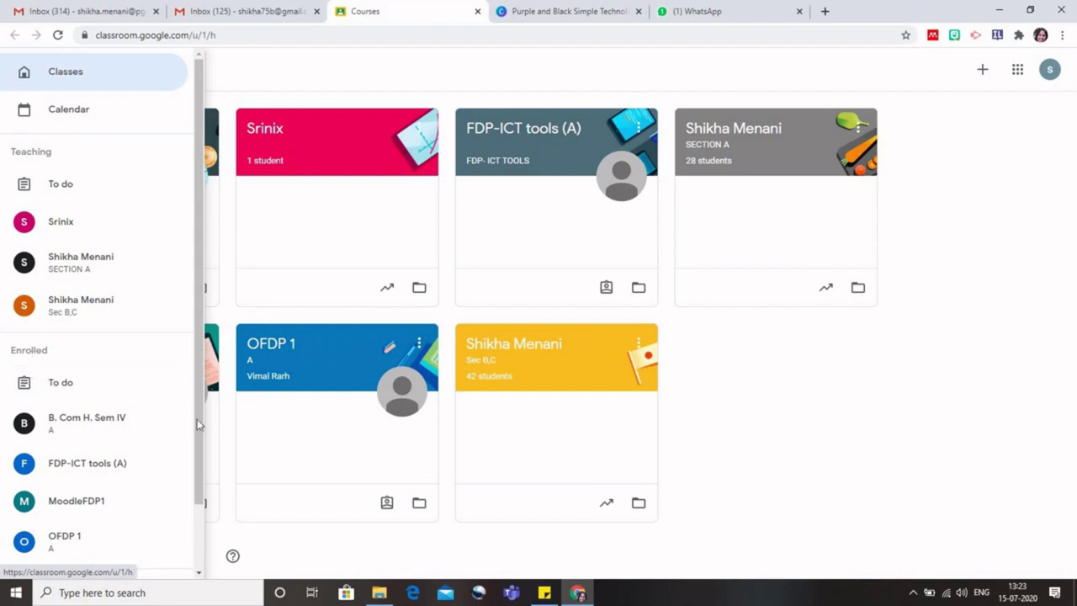
drag(197, 419, 197, 464)
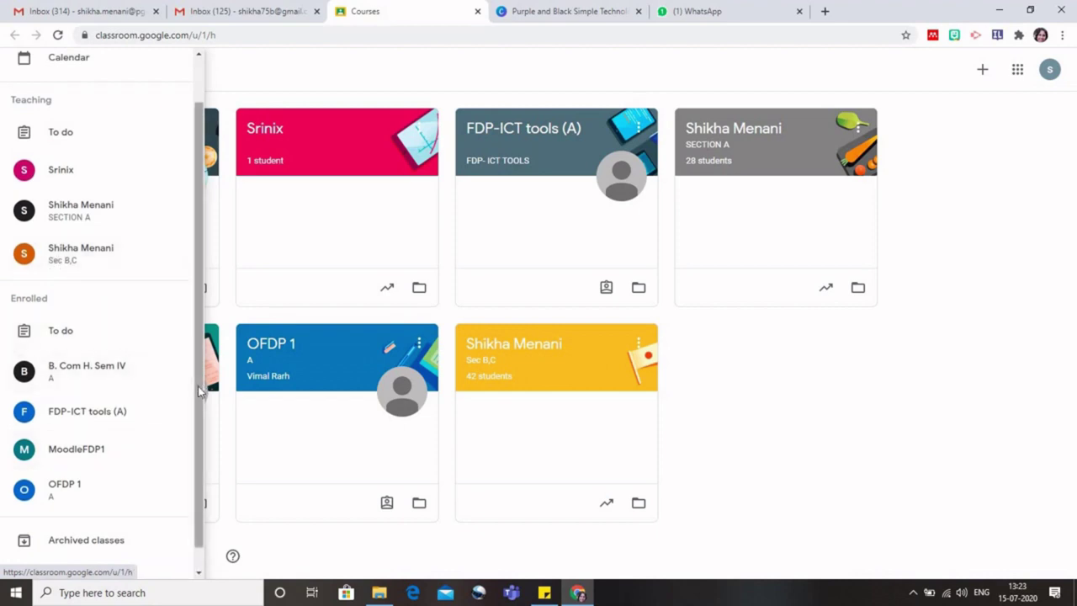
drag(197, 390, 192, 454)
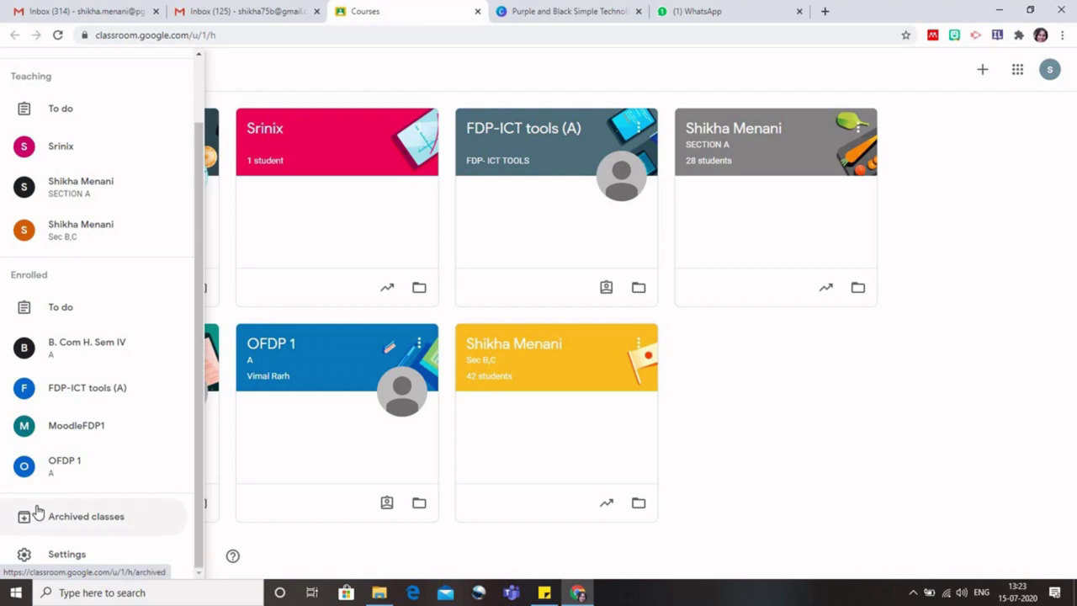
click(897, 408)
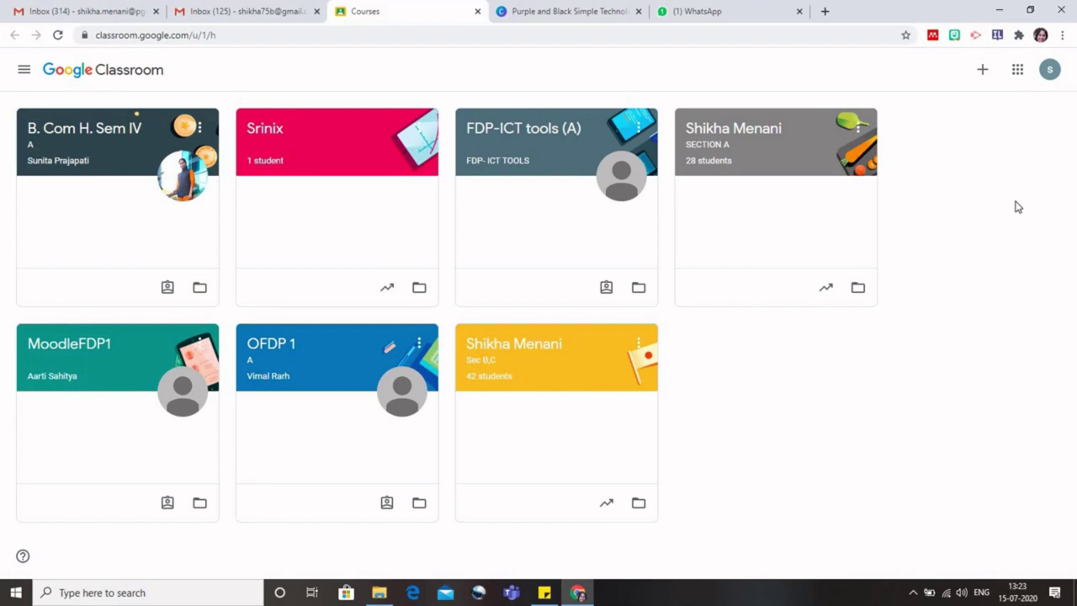
Step: Create a new class named 'Demo class', accepting the personal-account usage notice
click(983, 74)
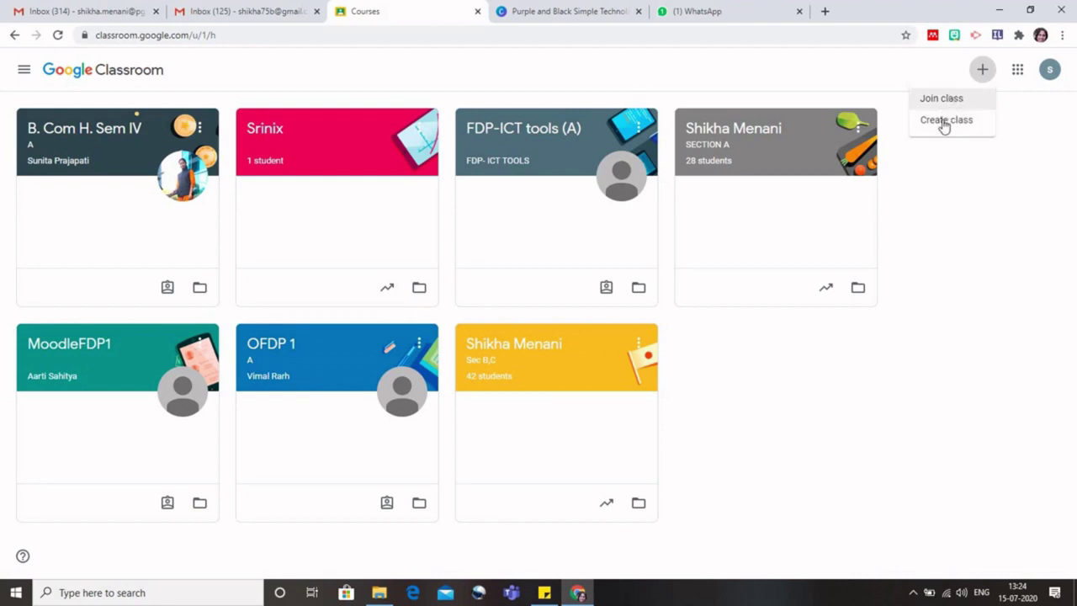
click(944, 123)
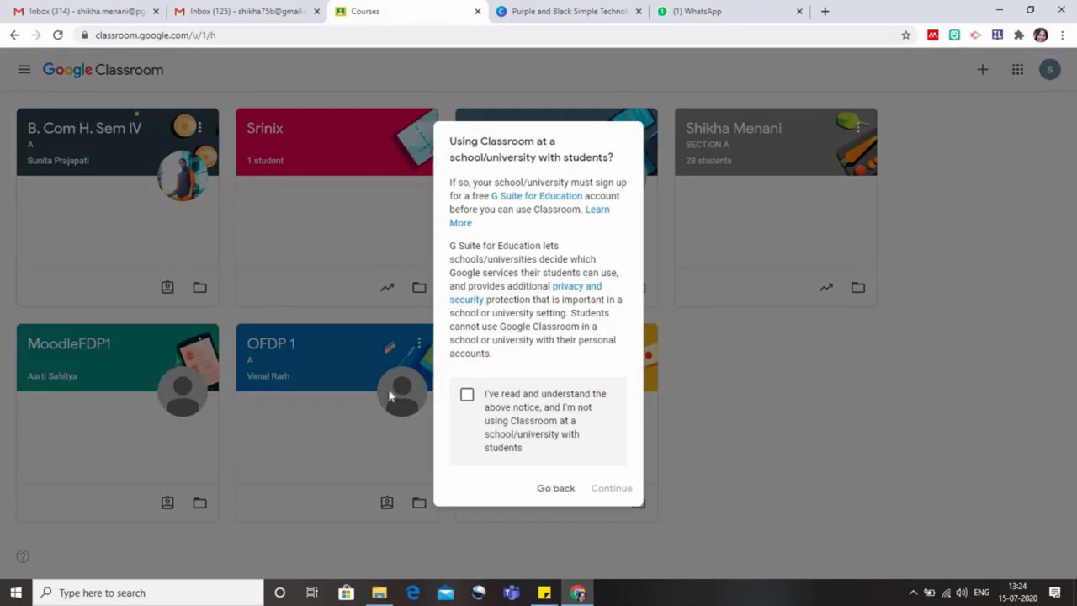
click(467, 397)
click(612, 488)
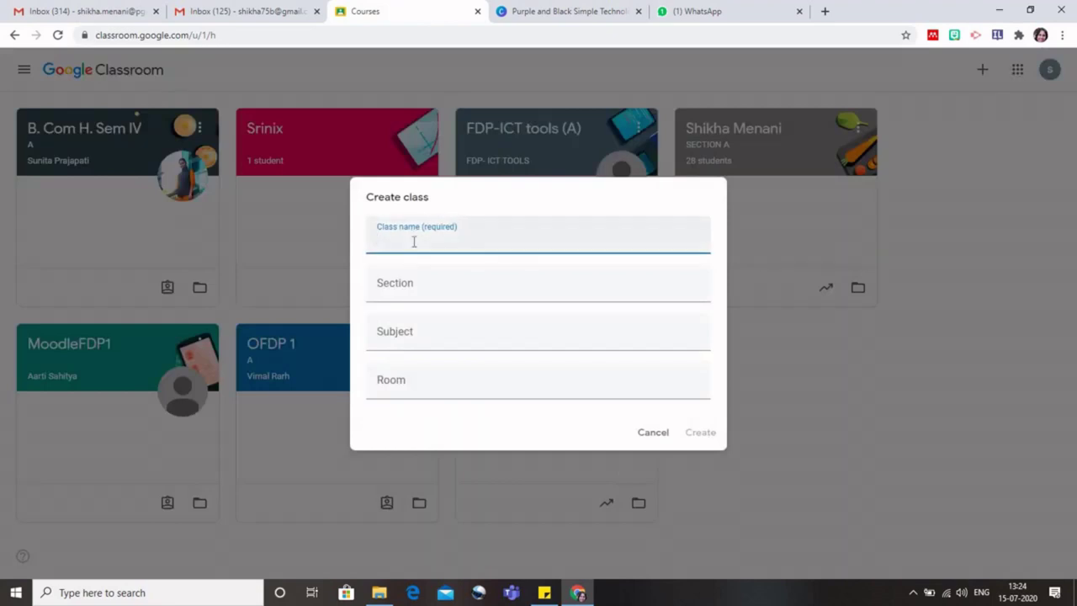
text(Demo class)
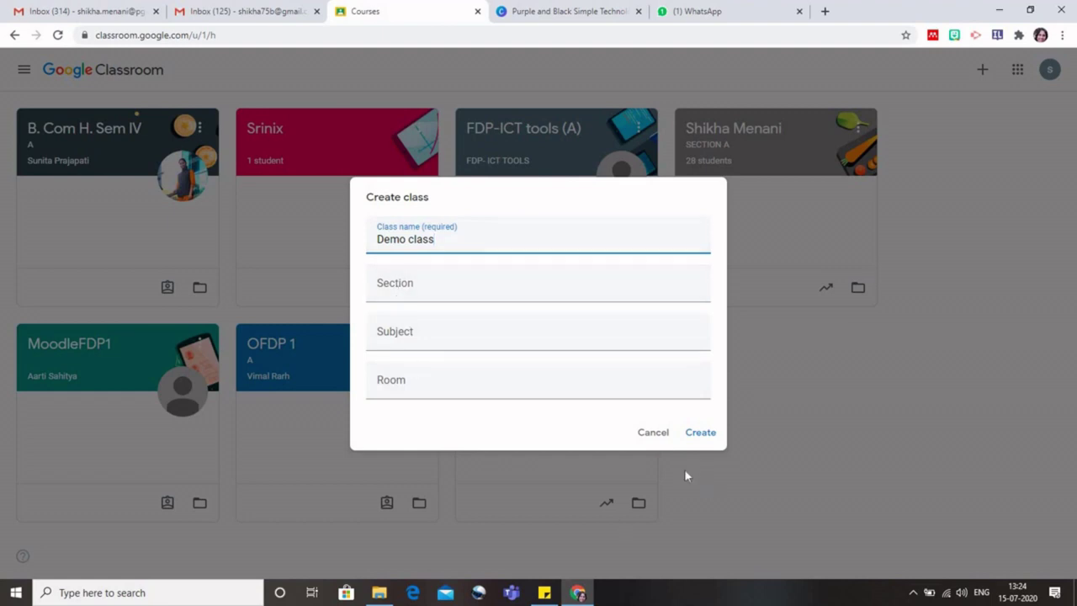
click(699, 432)
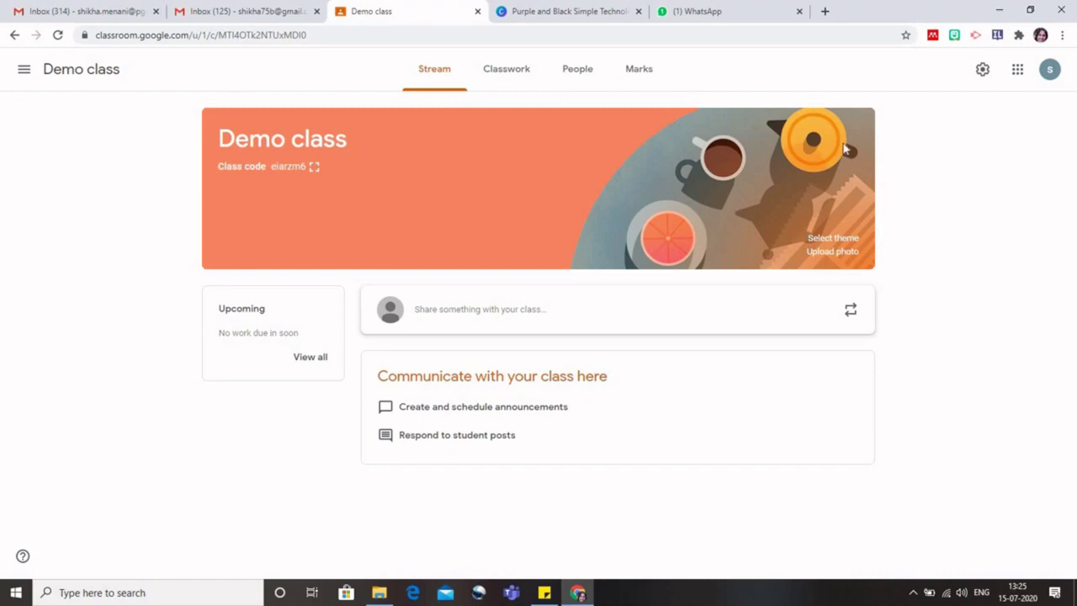
Step: Apply the pink Math & Science gallery theme to the Demo class header
click(842, 240)
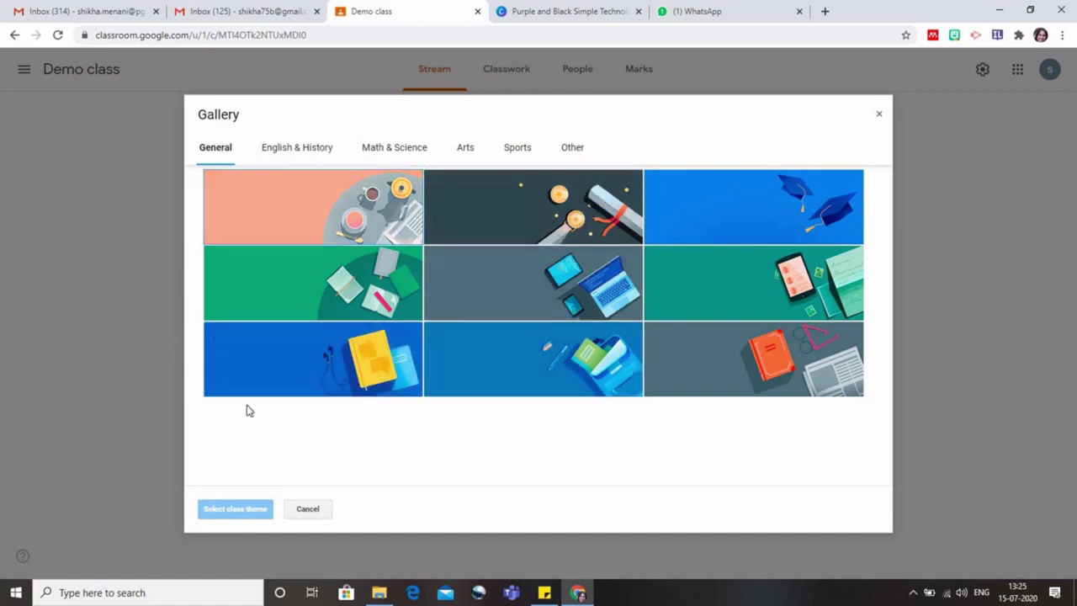
click(301, 155)
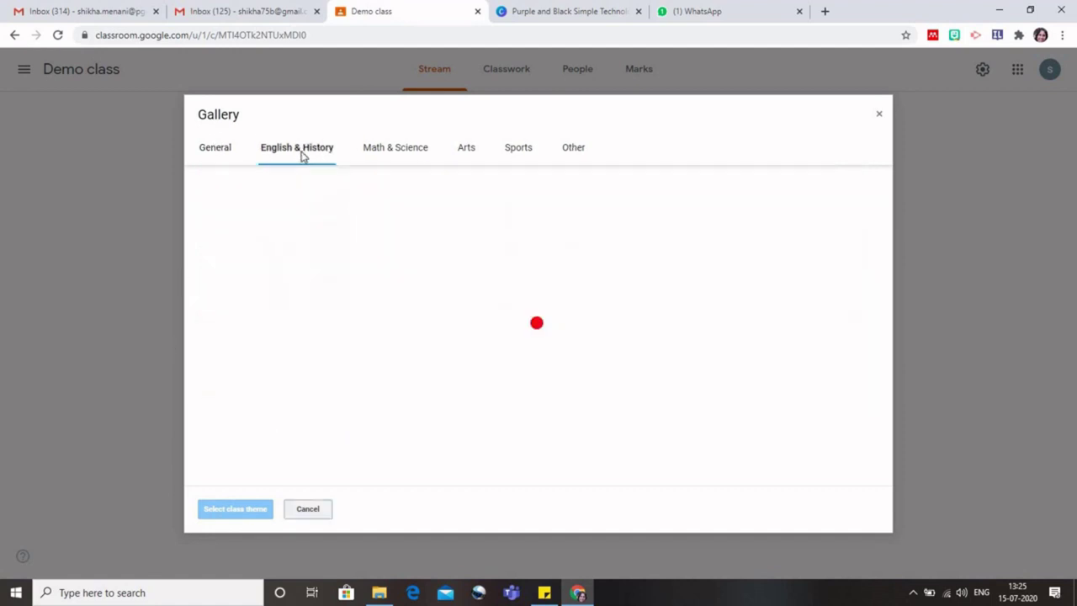
click(414, 149)
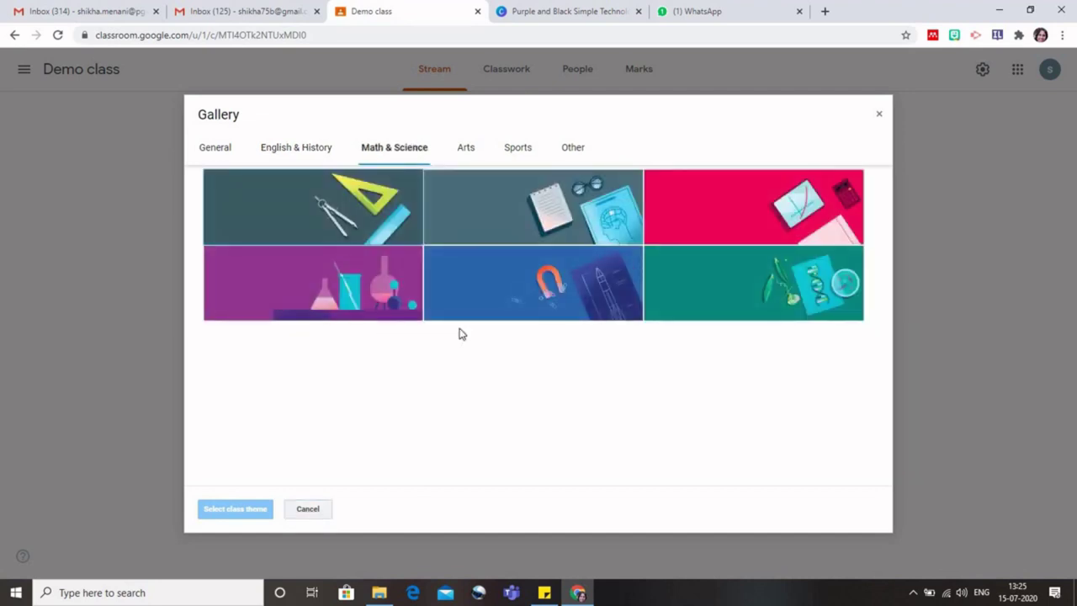
click(782, 195)
click(240, 514)
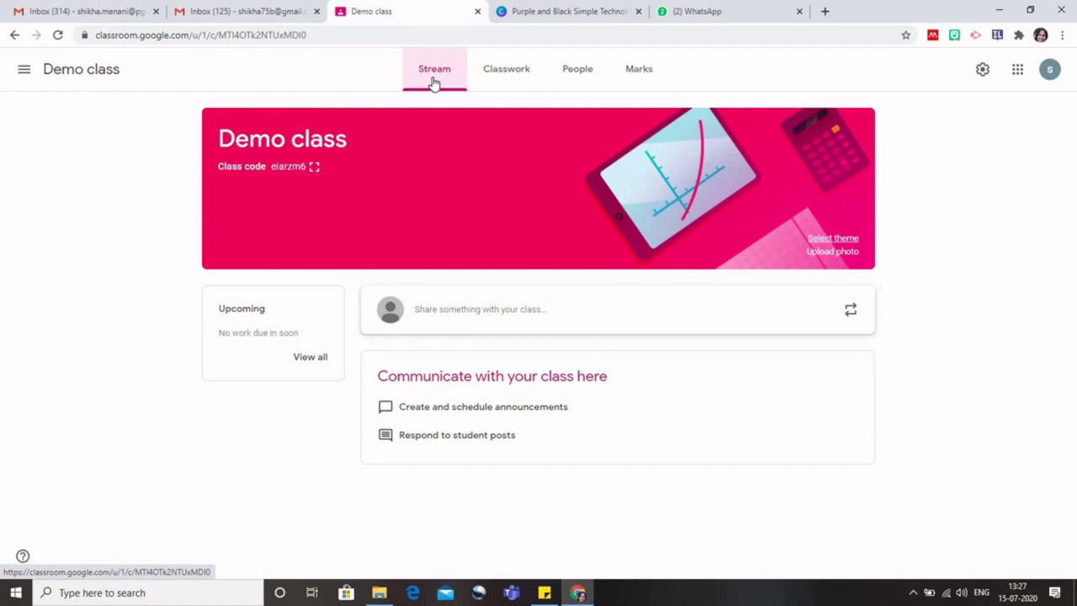
Step: Draft a 'Welcome' announcement addressed to Demo class and All students
click(461, 313)
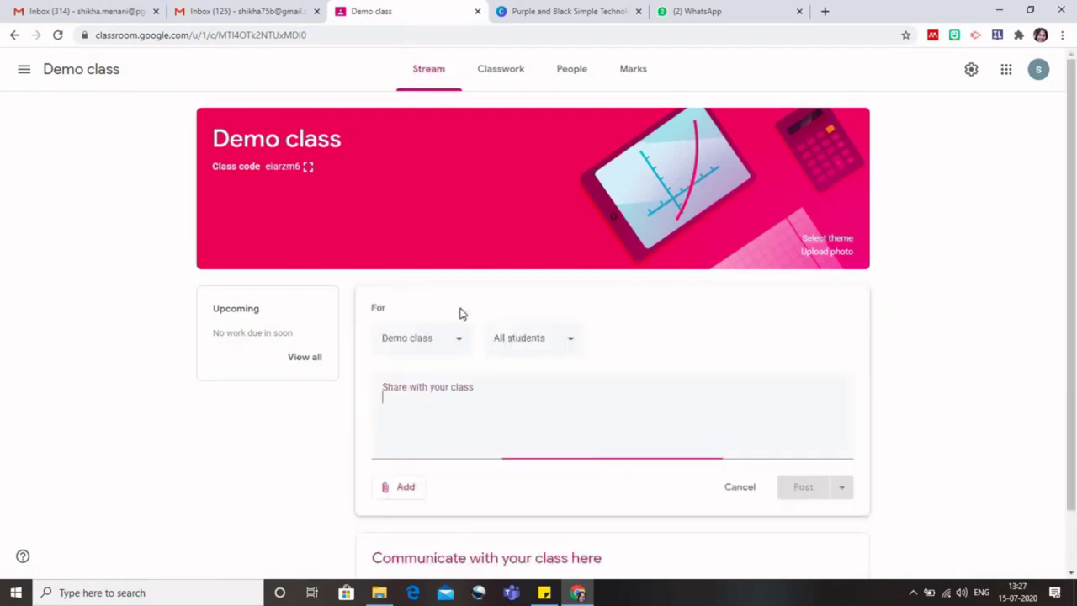
text(Wel)
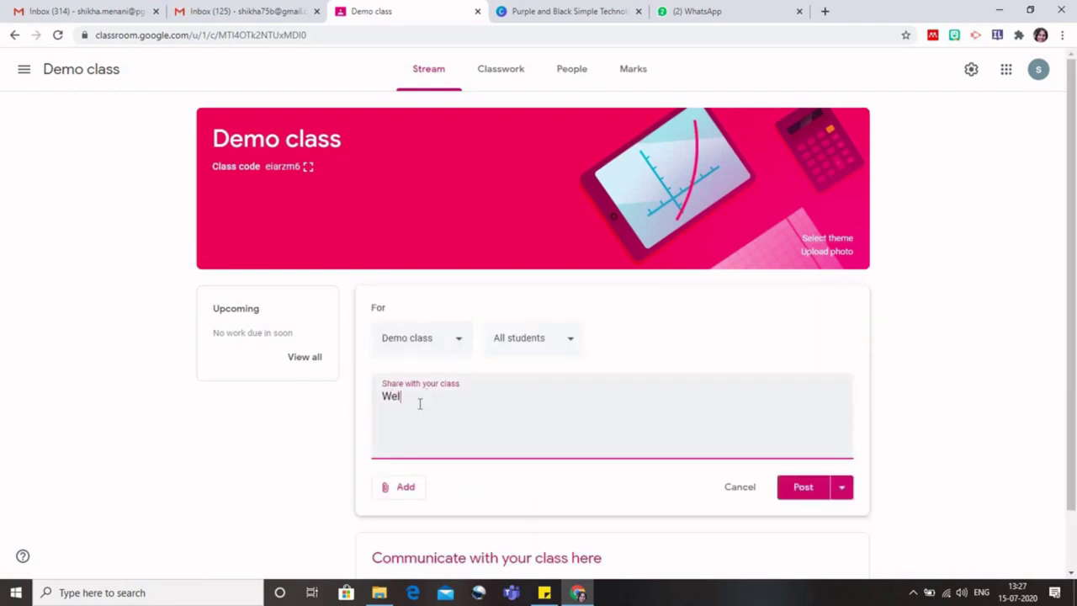
text(come)
click(457, 345)
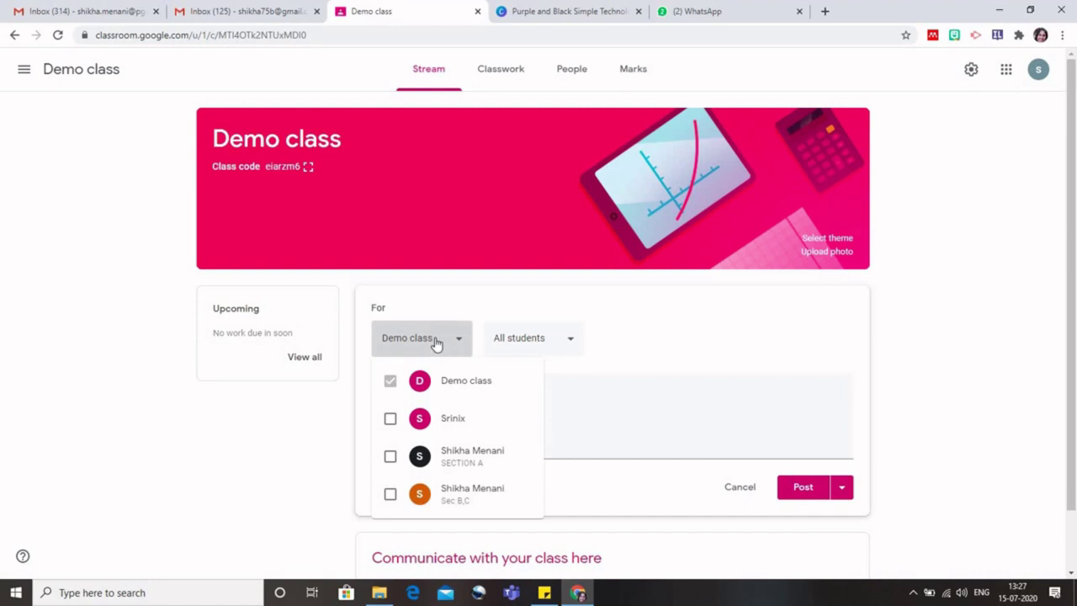
click(571, 345)
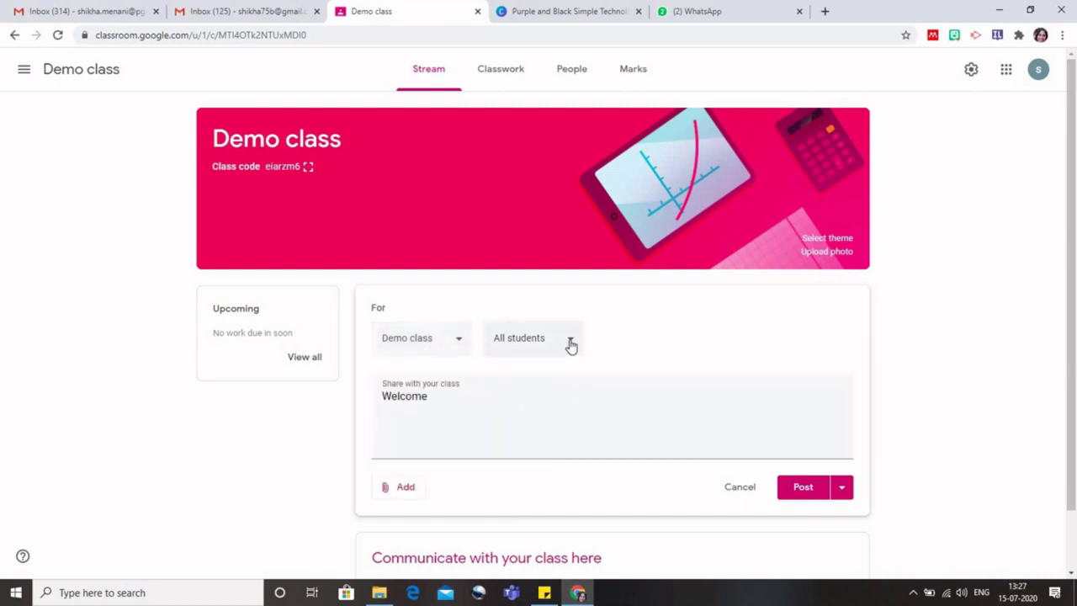
click(570, 345)
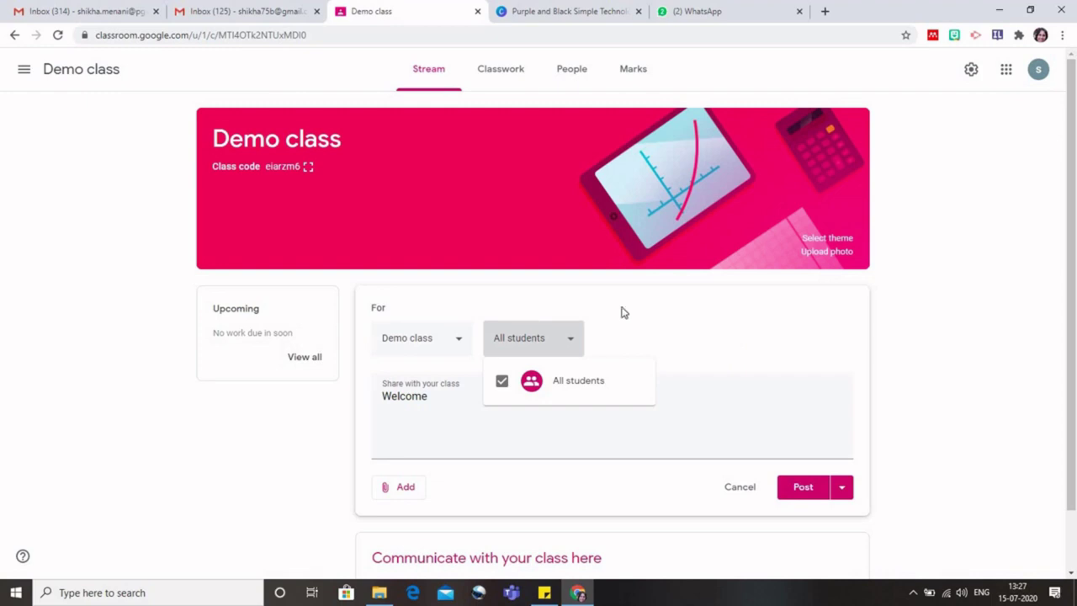
click(718, 350)
scroll(1019, 412, down, 1)
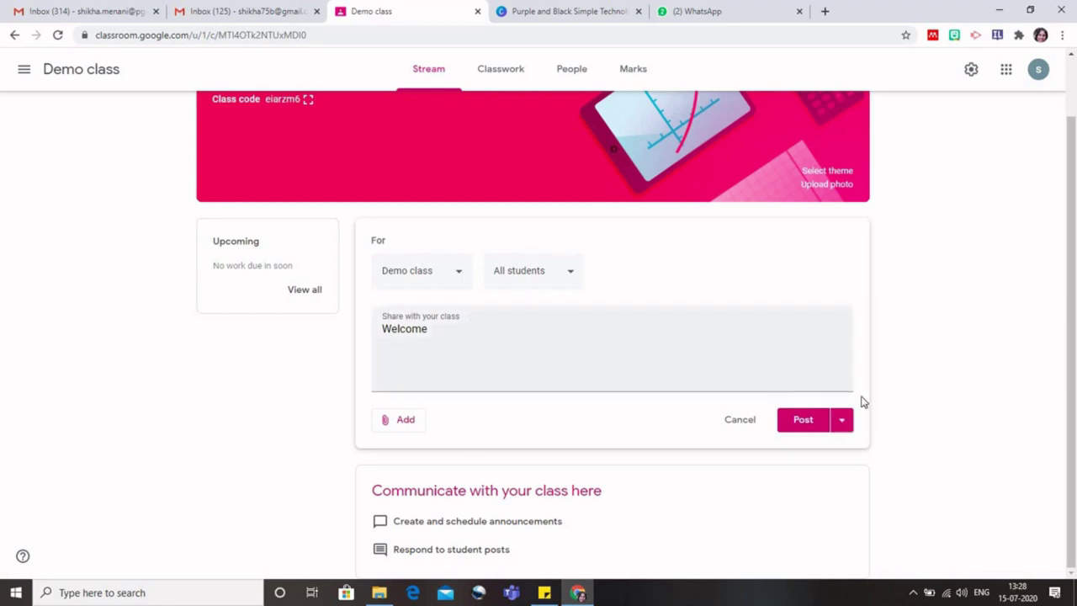
click(842, 419)
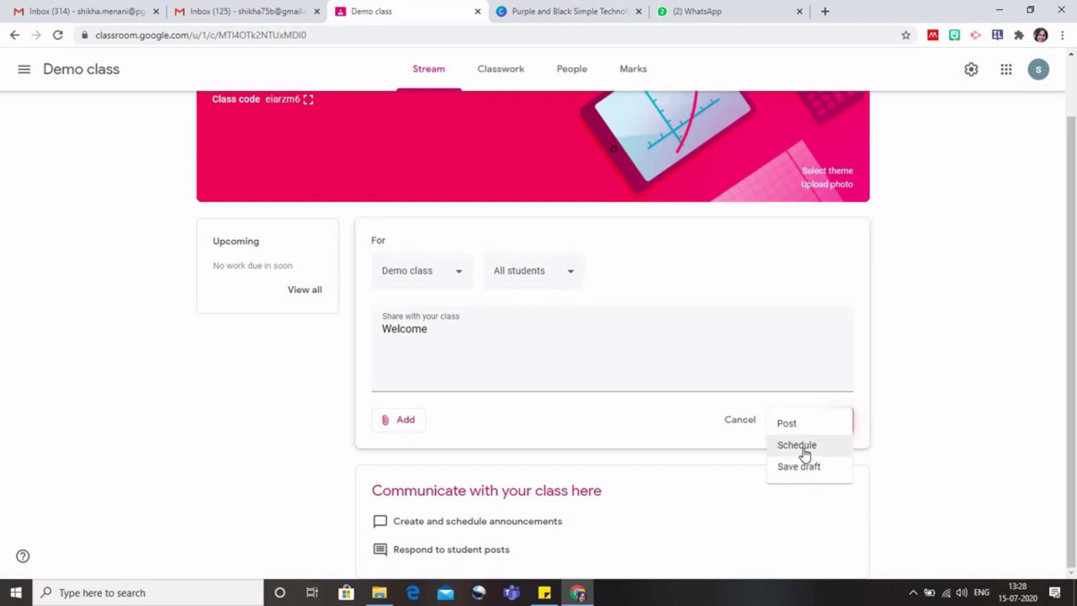
click(804, 451)
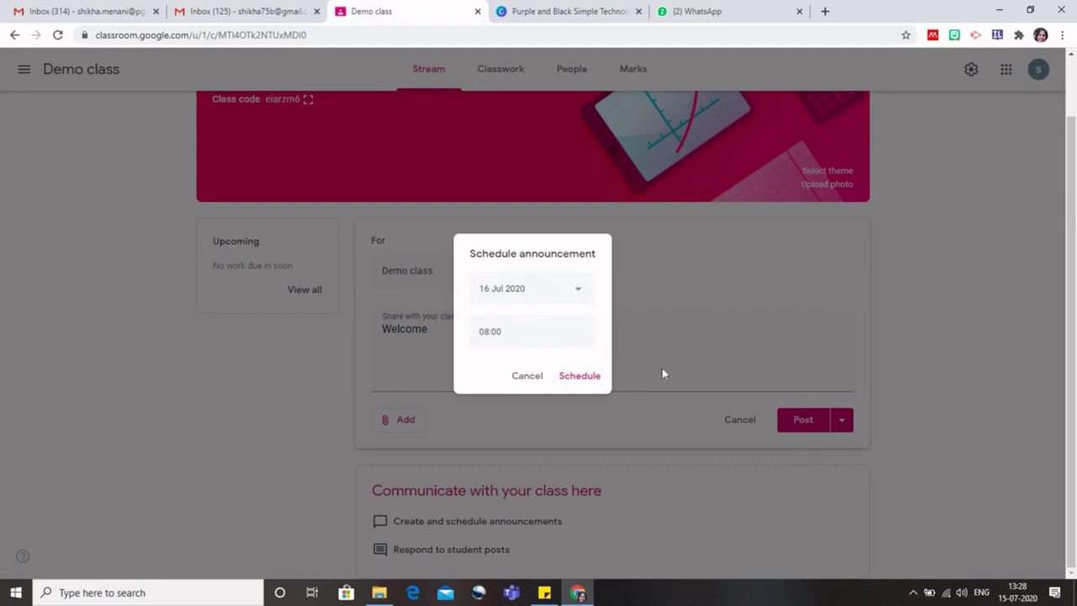
click(919, 311)
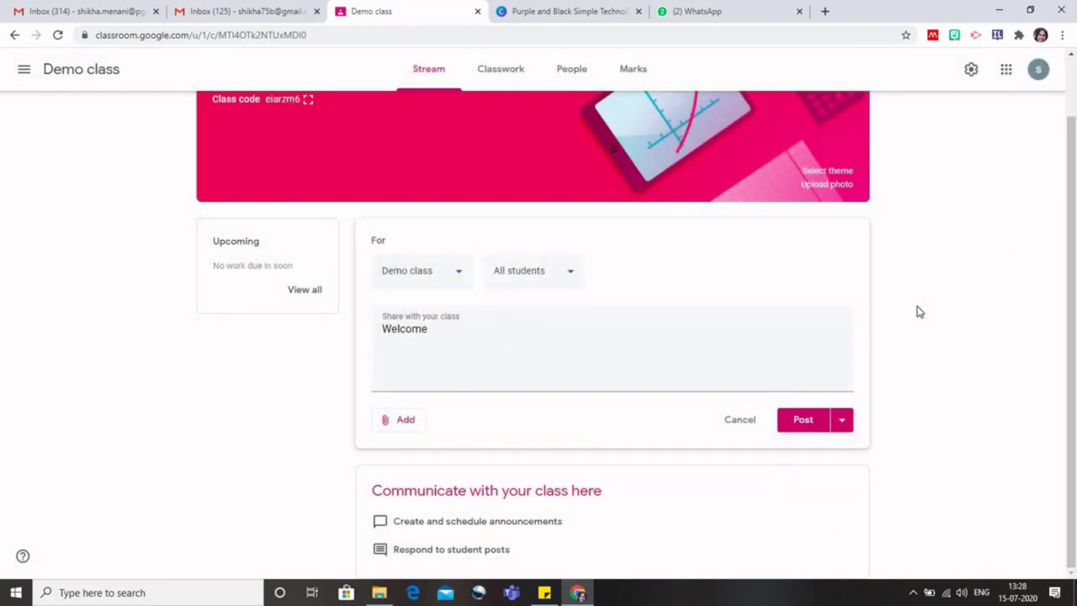
Step: Post the 'Welcome' announcement to the Demo class stream
click(805, 424)
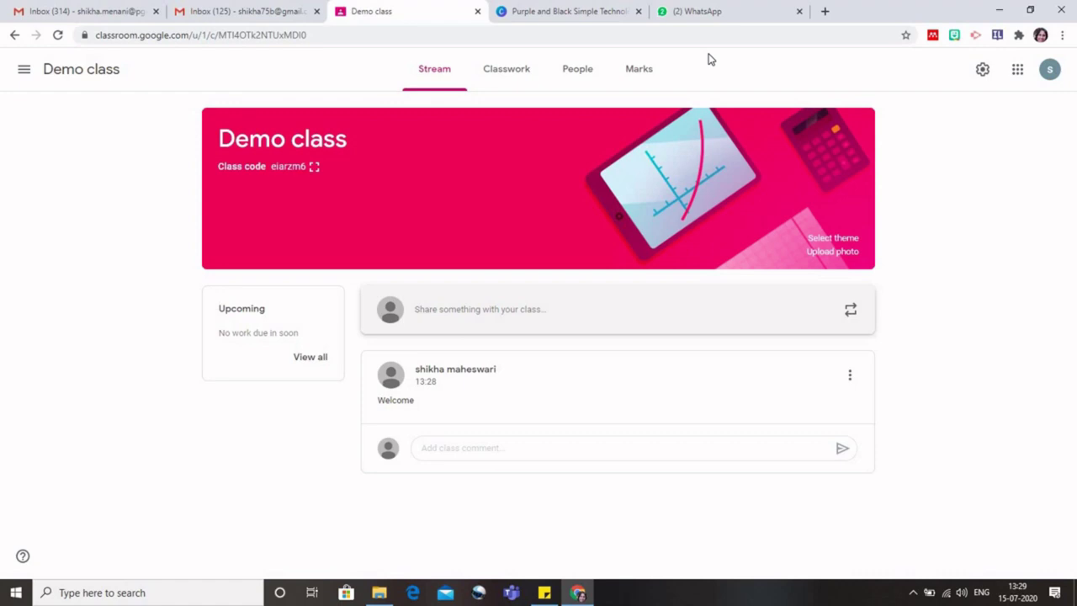
Step: From the People page, search a colleague by name and invite them as co-teacher
click(578, 76)
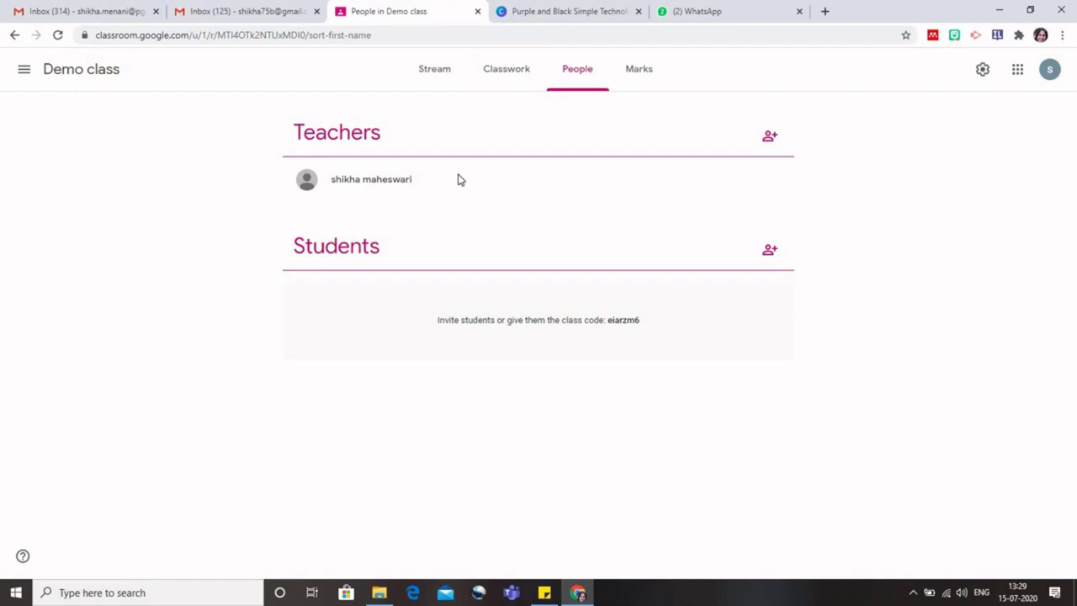
click(771, 138)
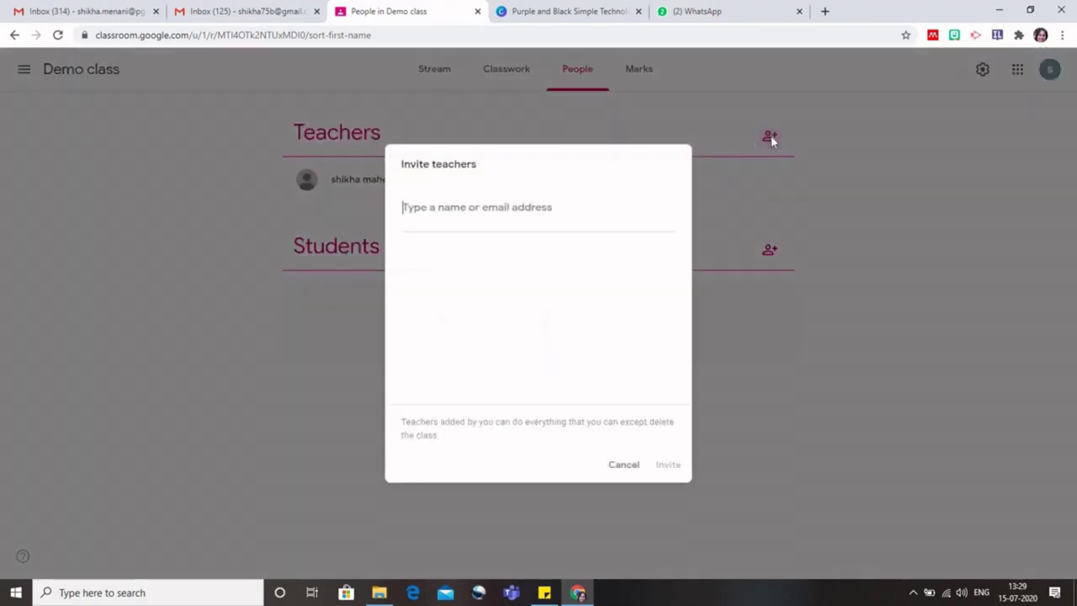
text(sunita)
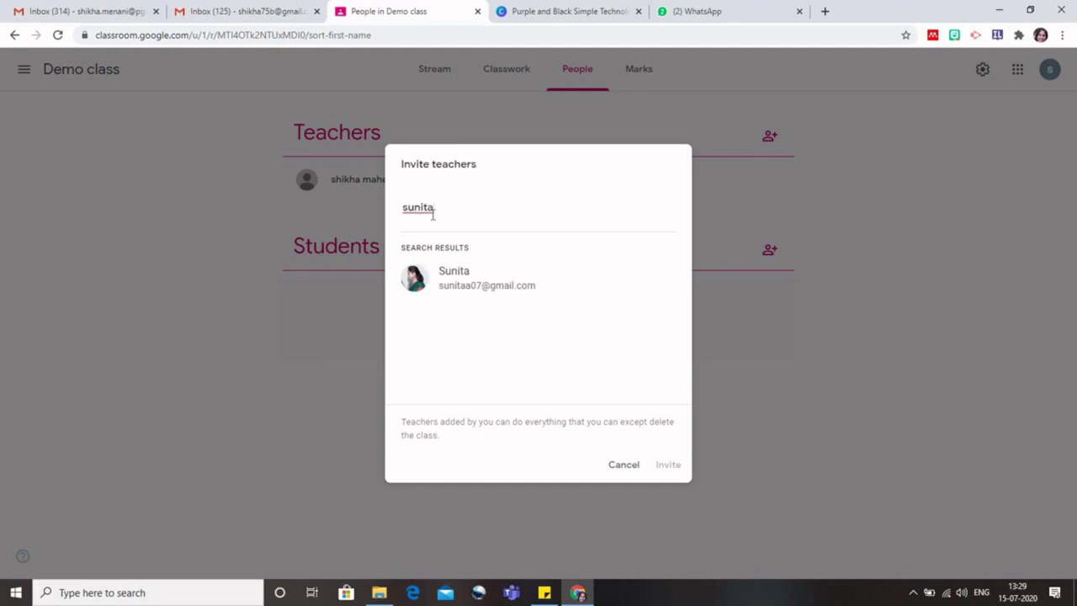
click(481, 270)
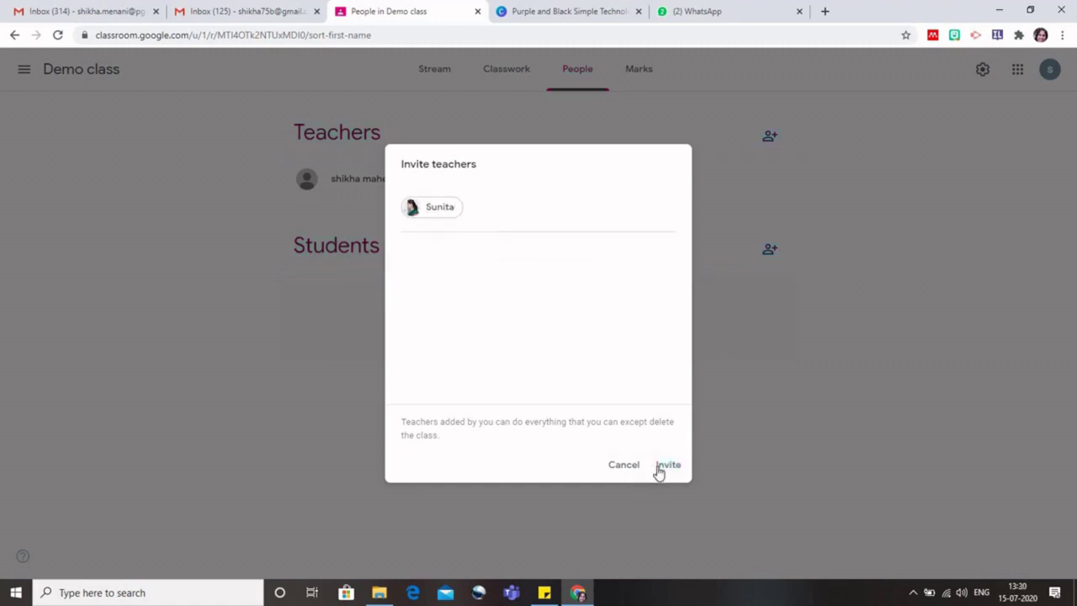
click(659, 470)
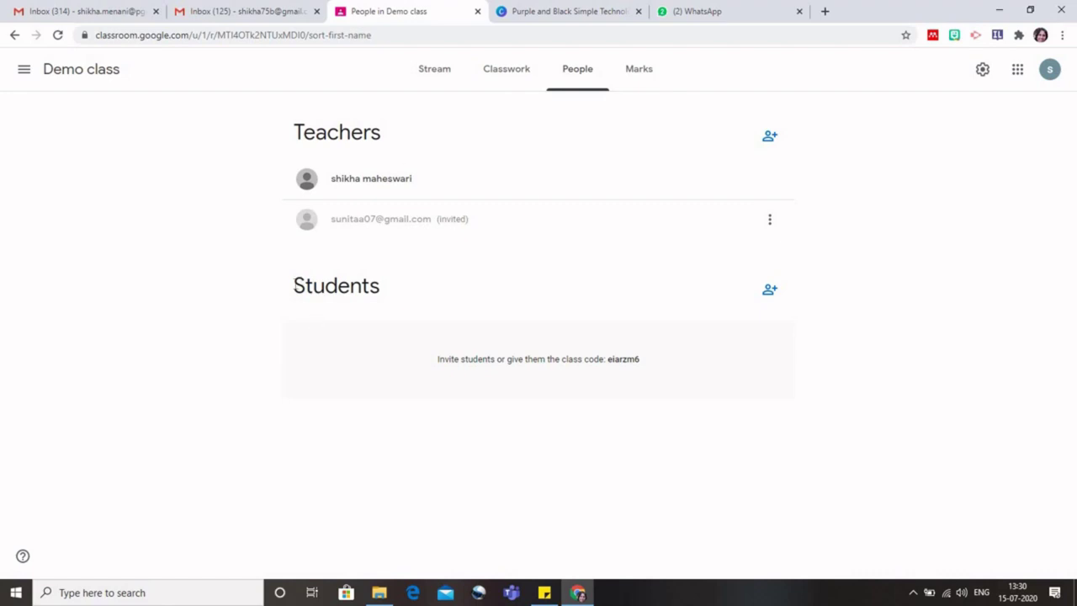
Step: Cancel the student invite, return to Stream, and display the class code full-size, then close it
click(768, 292)
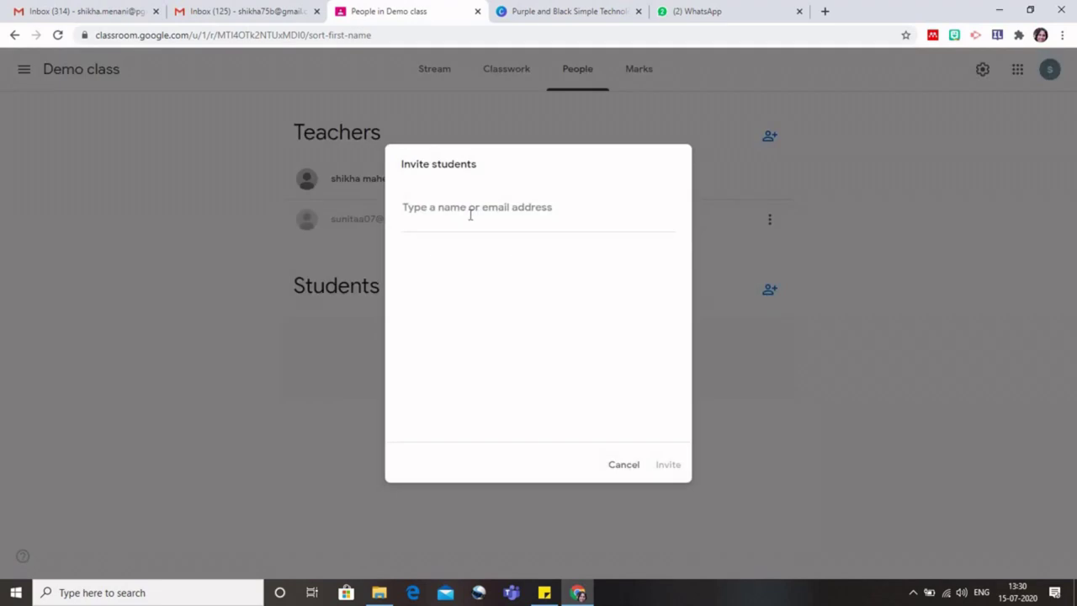
click(624, 465)
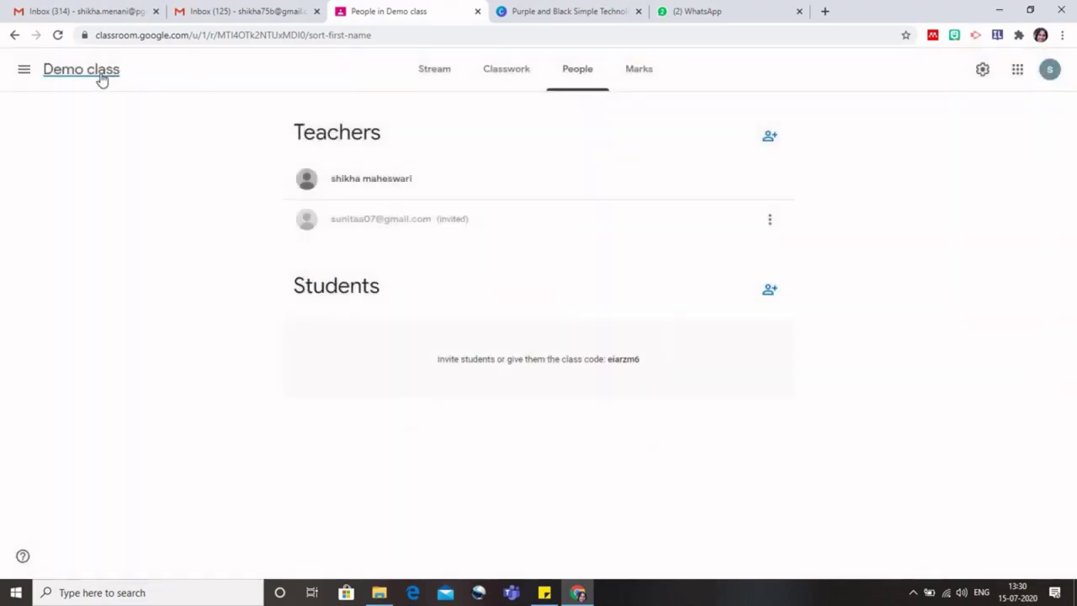
click(84, 76)
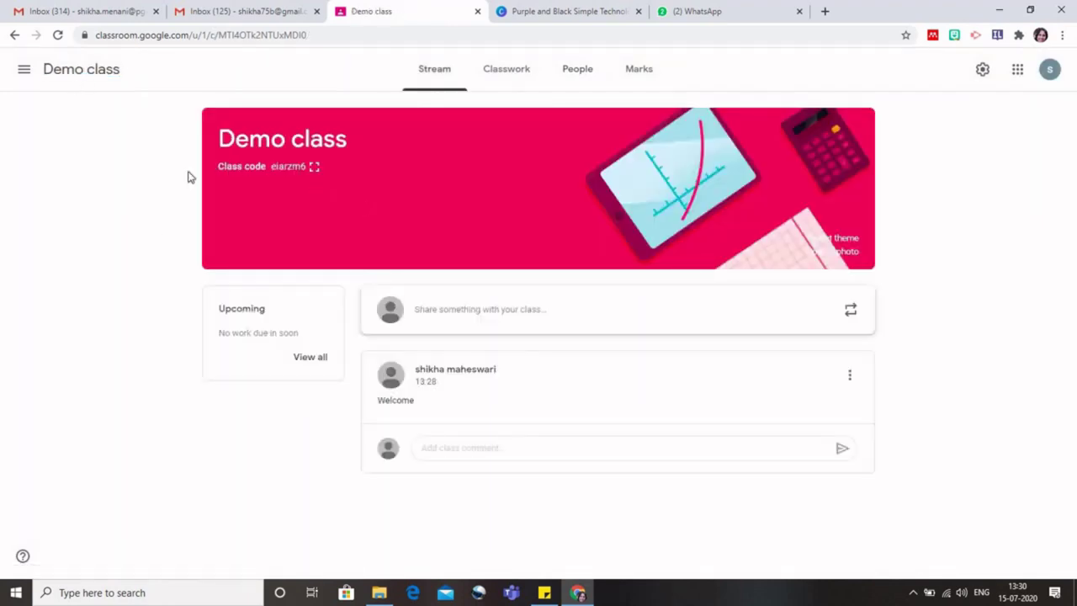
click(314, 168)
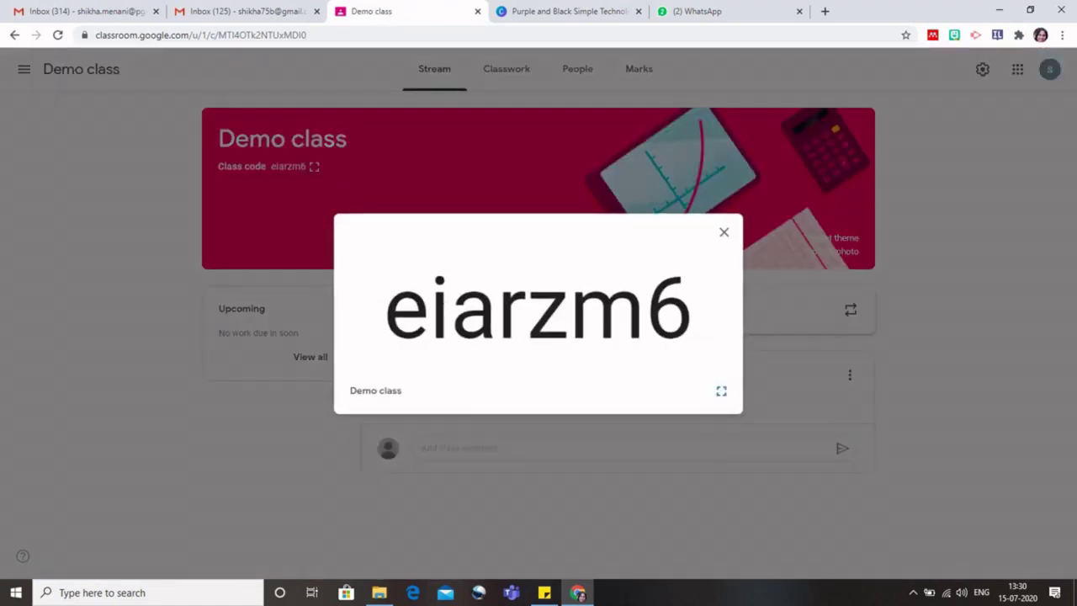
drag(406, 289, 689, 324)
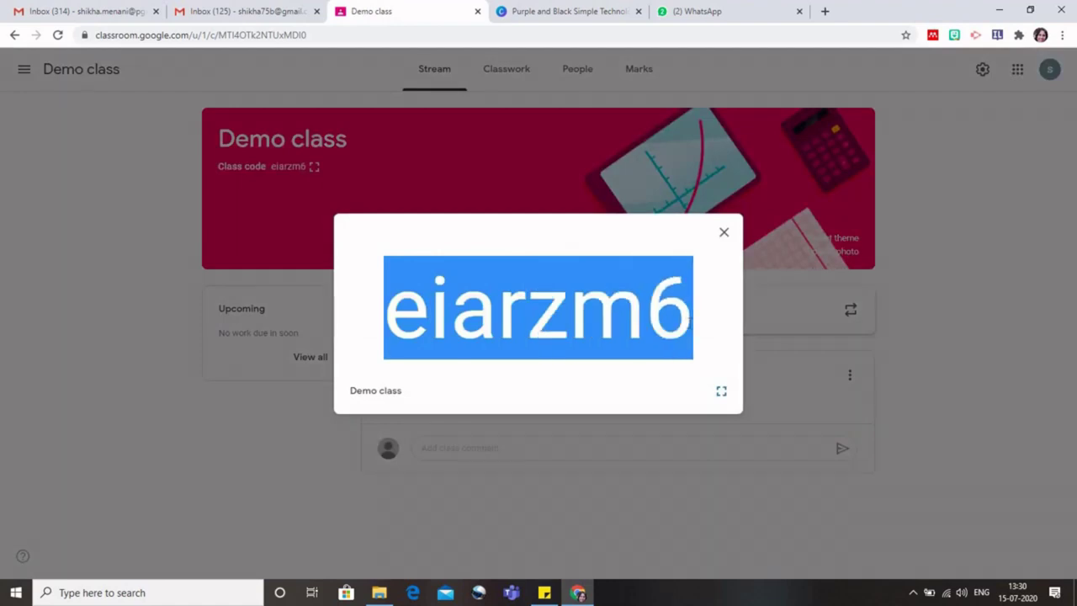
click(1004, 268)
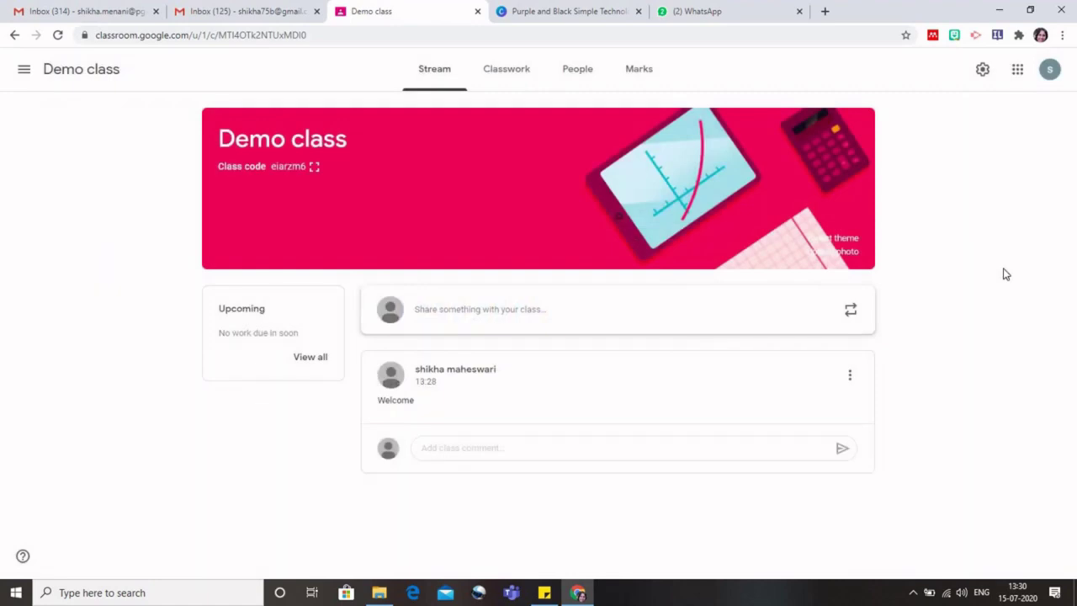